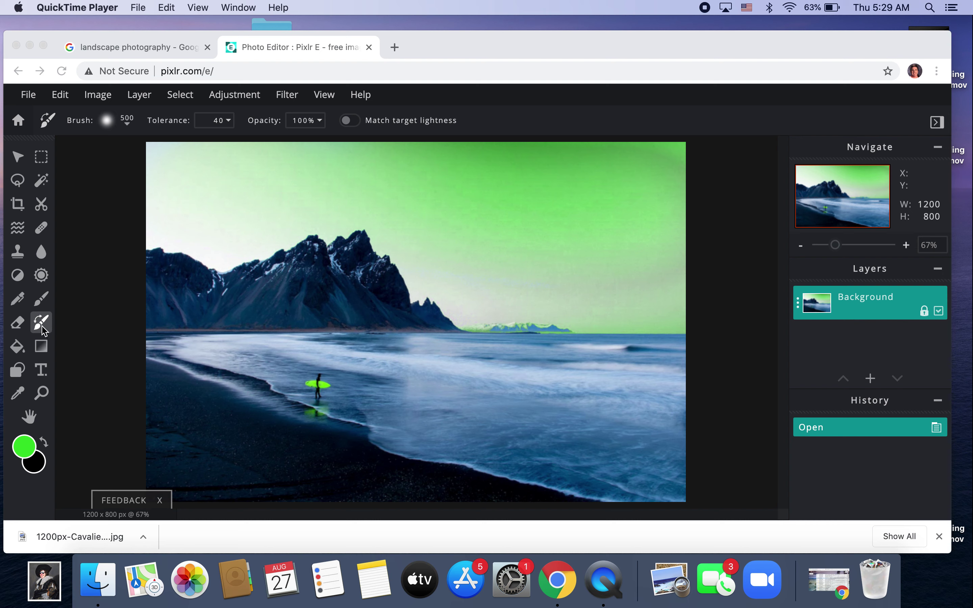
Bring the Chrome browser window to the front, leaving the green-sky edit in Pixlr E.
click(44, 331)
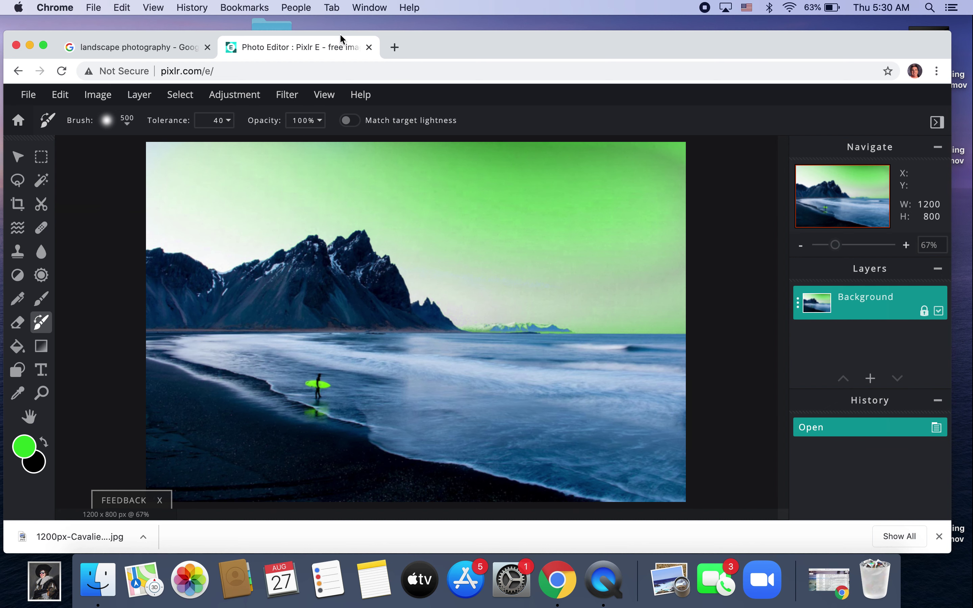
Copy the image address of the mountain beach surfer photo from Google Images and return to Pixlr.
click(174, 49)
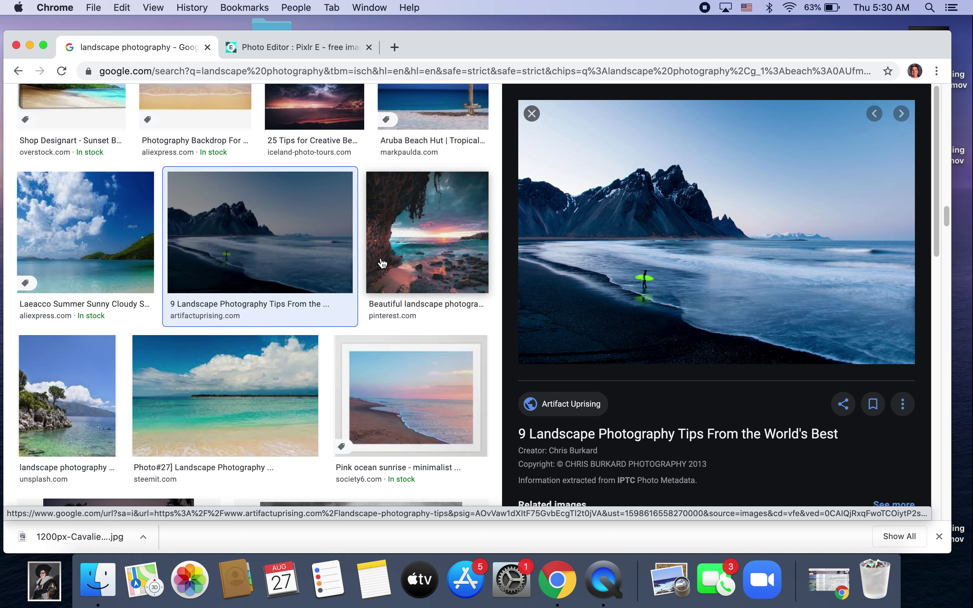
right_click(635, 225)
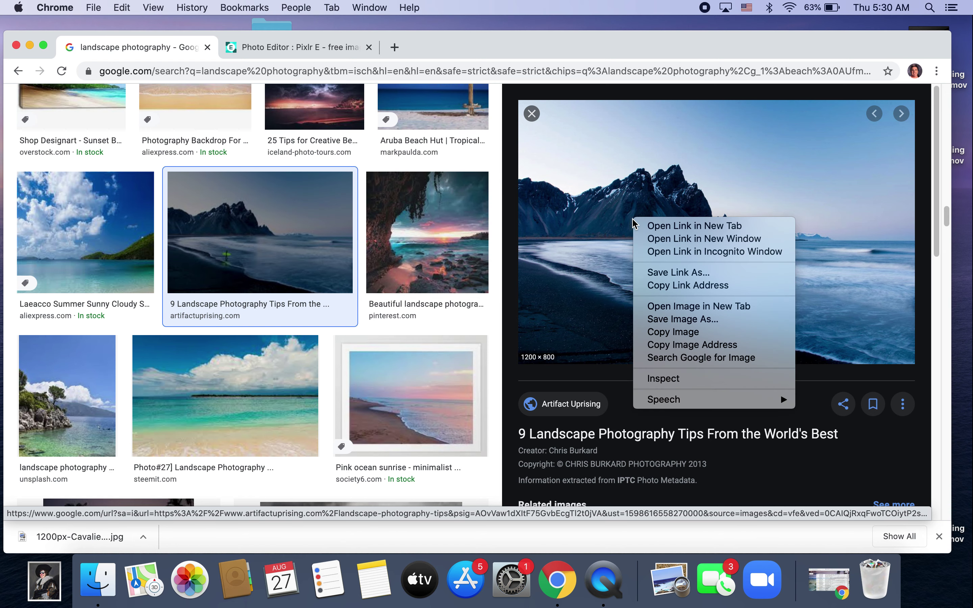
click(739, 346)
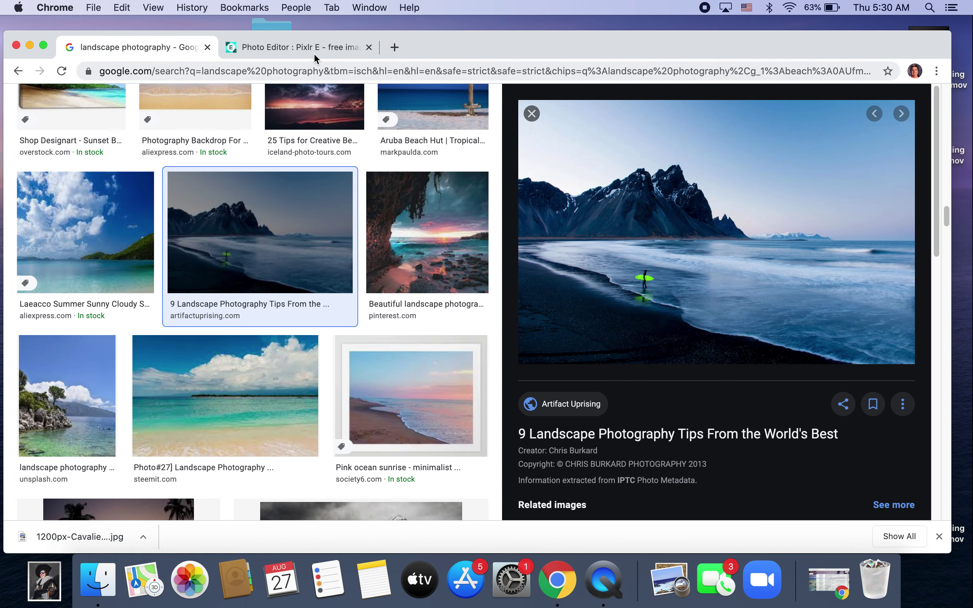
click(305, 49)
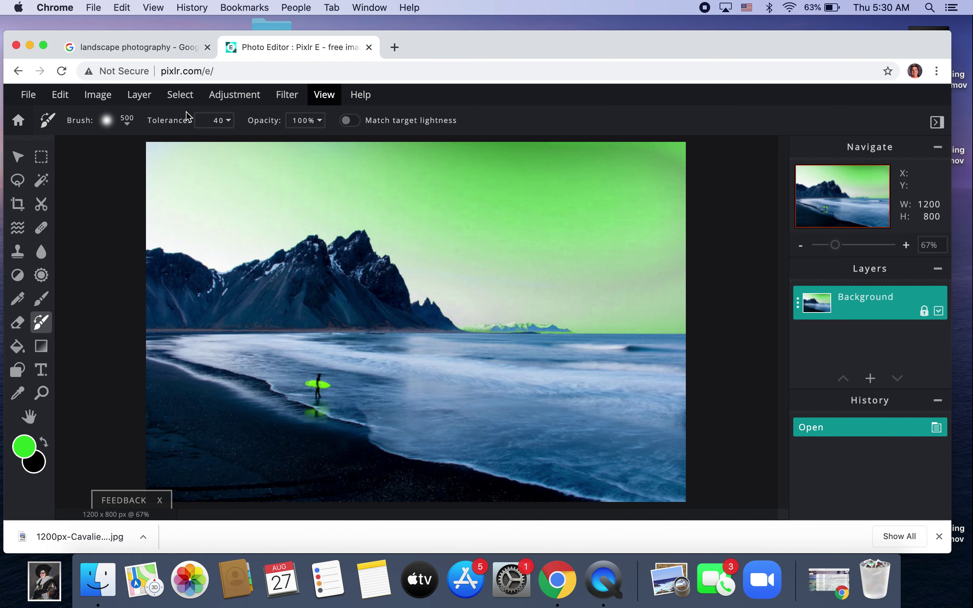
Close the green-sky image and load the original surfer photo from the pasted image URL.
click(28, 95)
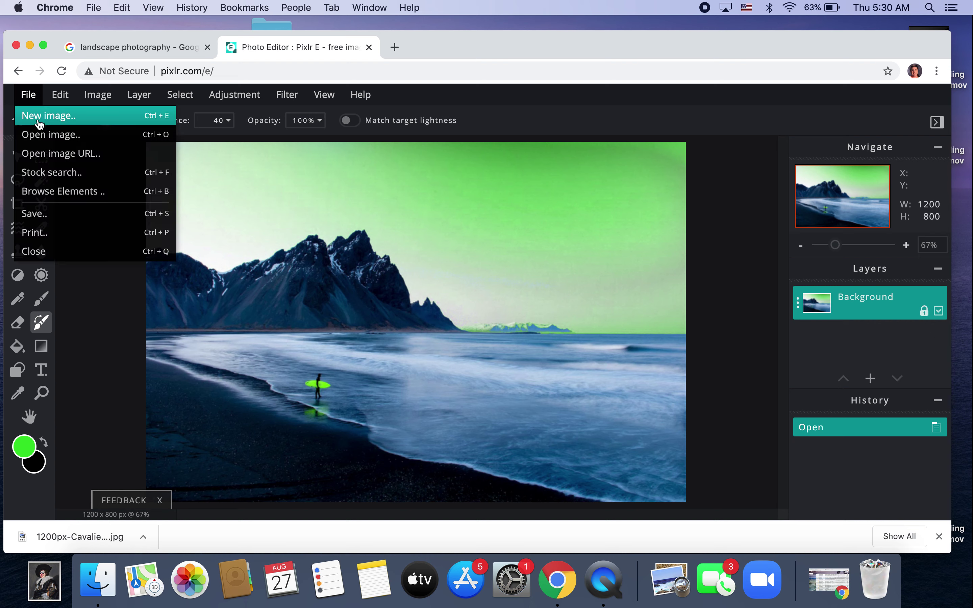
click(53, 253)
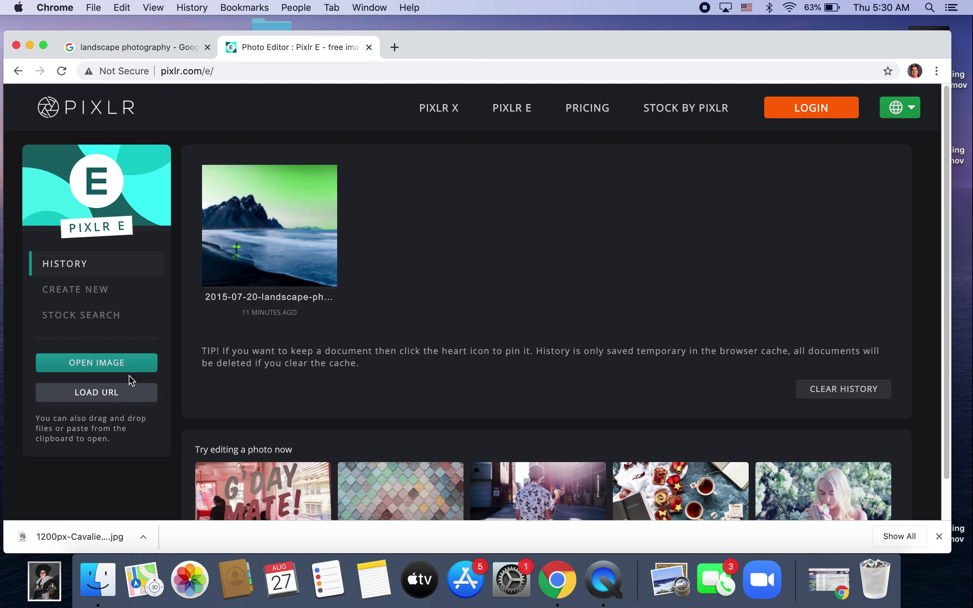
click(128, 396)
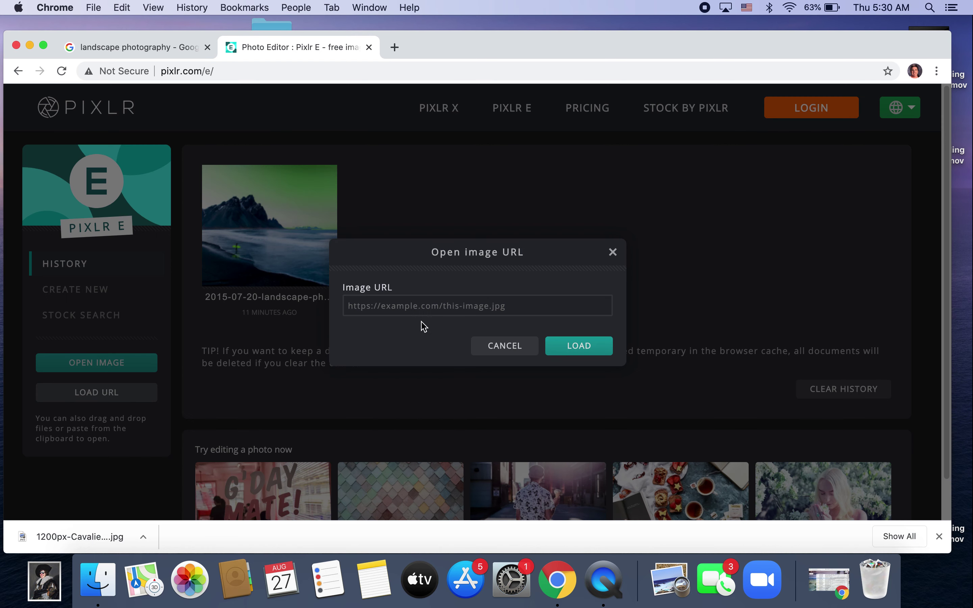
right_click(419, 309)
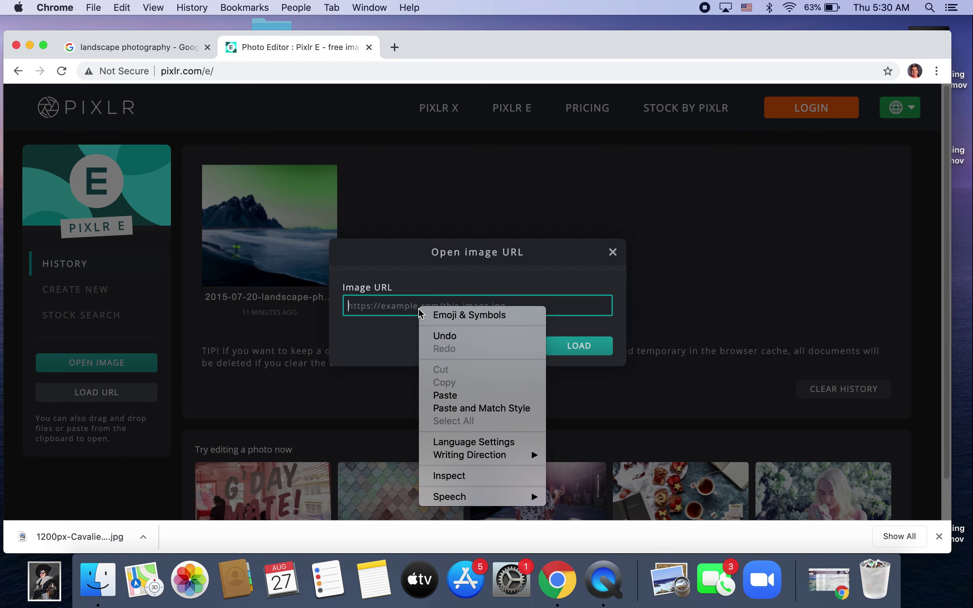
click(466, 401)
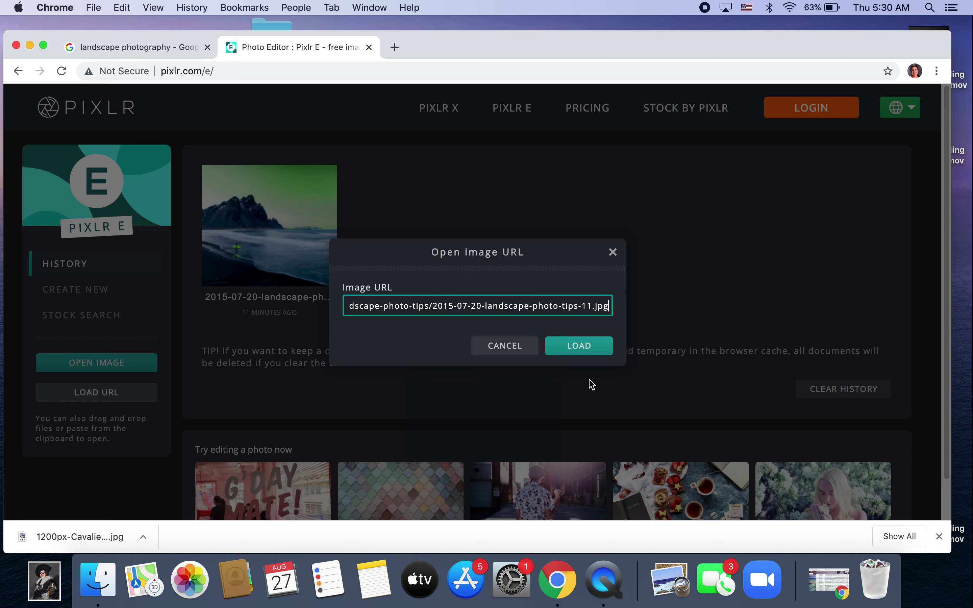
click(598, 351)
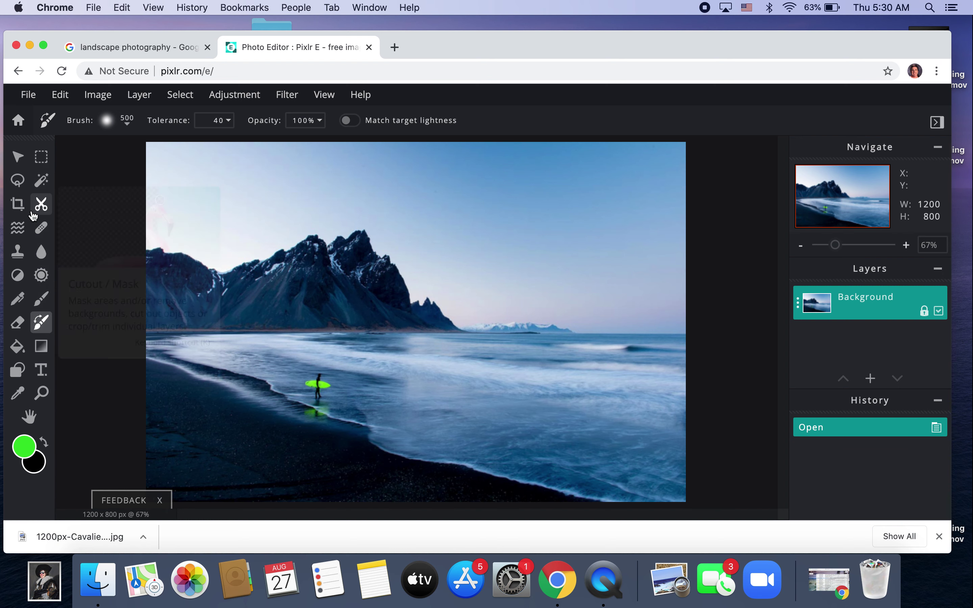
Choose the Wand Select tool in New Selection mode, keeping tolerance at 32.
click(42, 186)
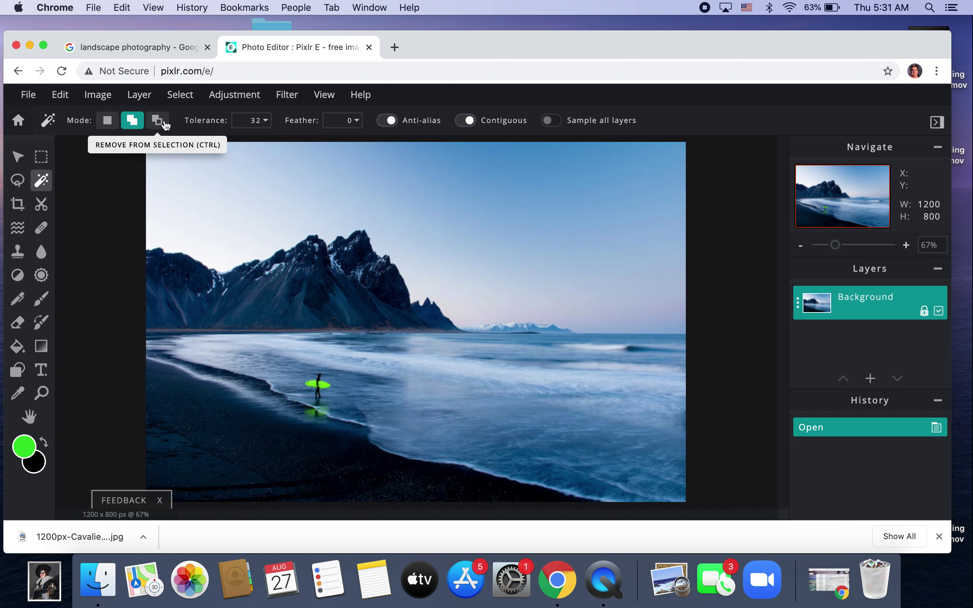
click(107, 127)
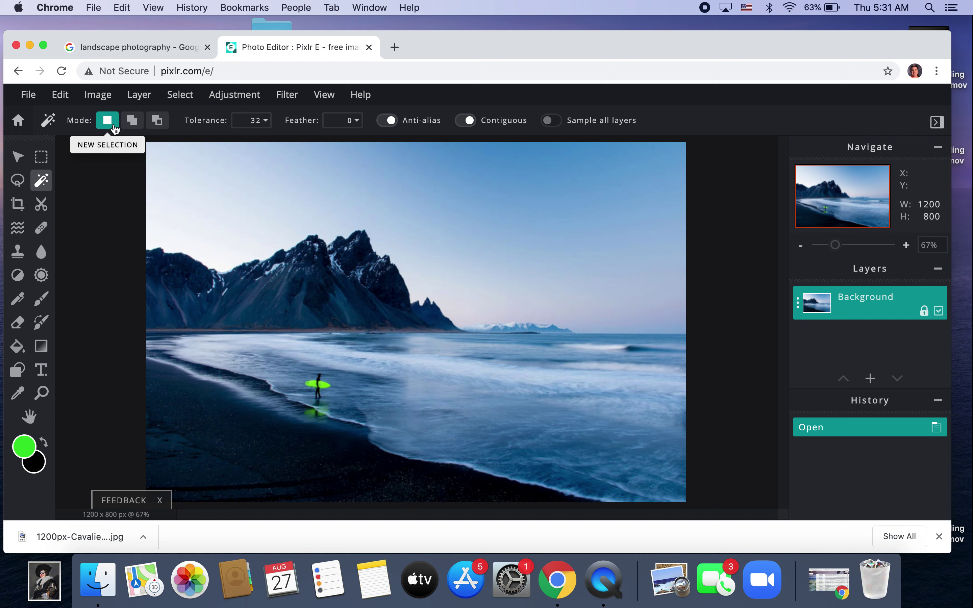
click(268, 123)
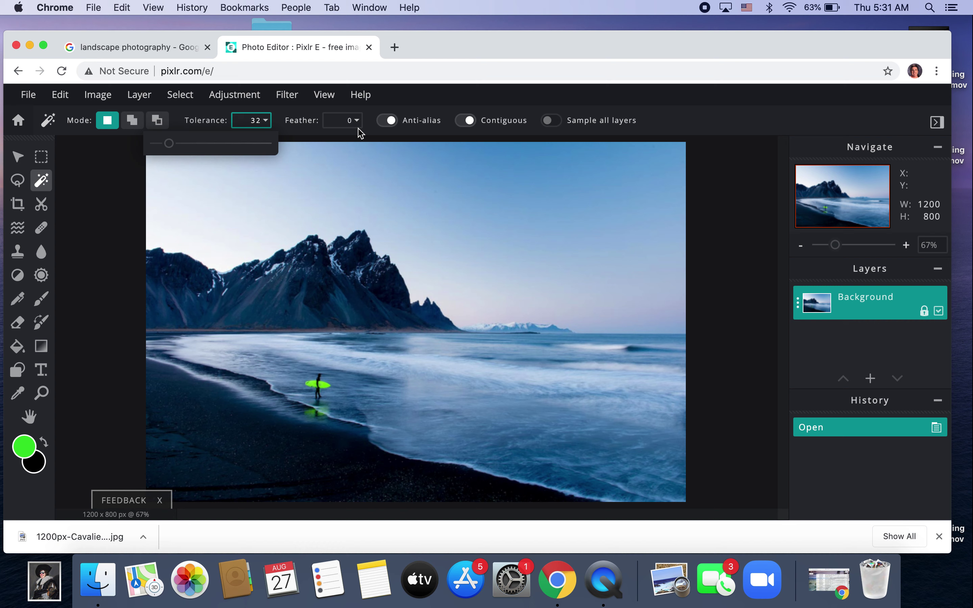
click(410, 108)
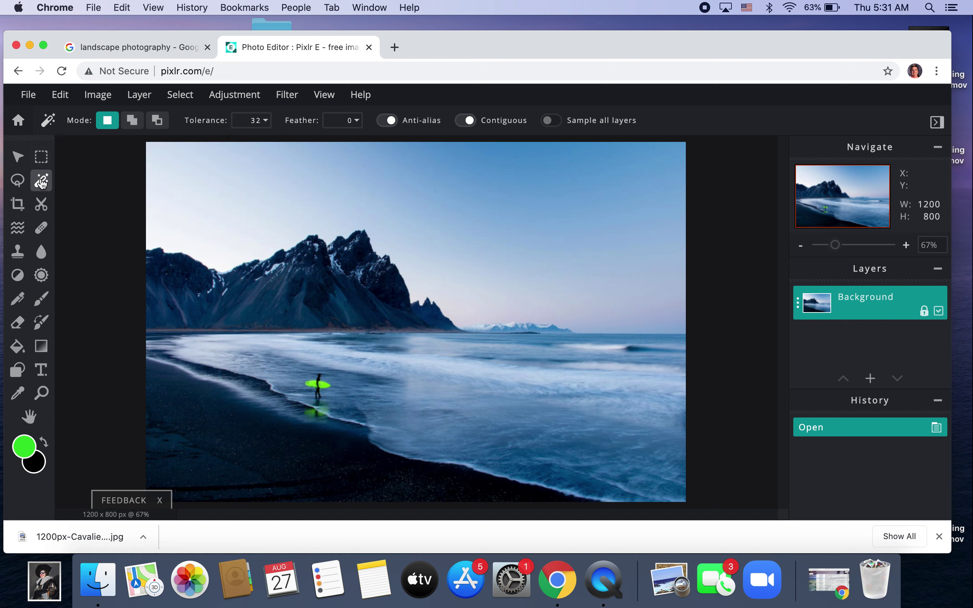
Wand-select the sky, then add the remaining sky bands in Add mode until all is selected.
click(248, 194)
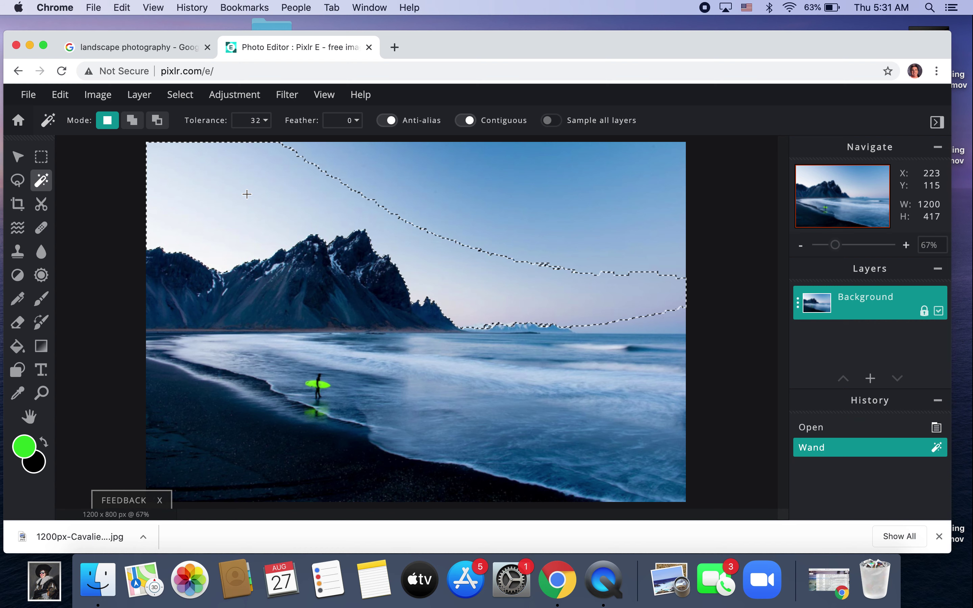
click(133, 120)
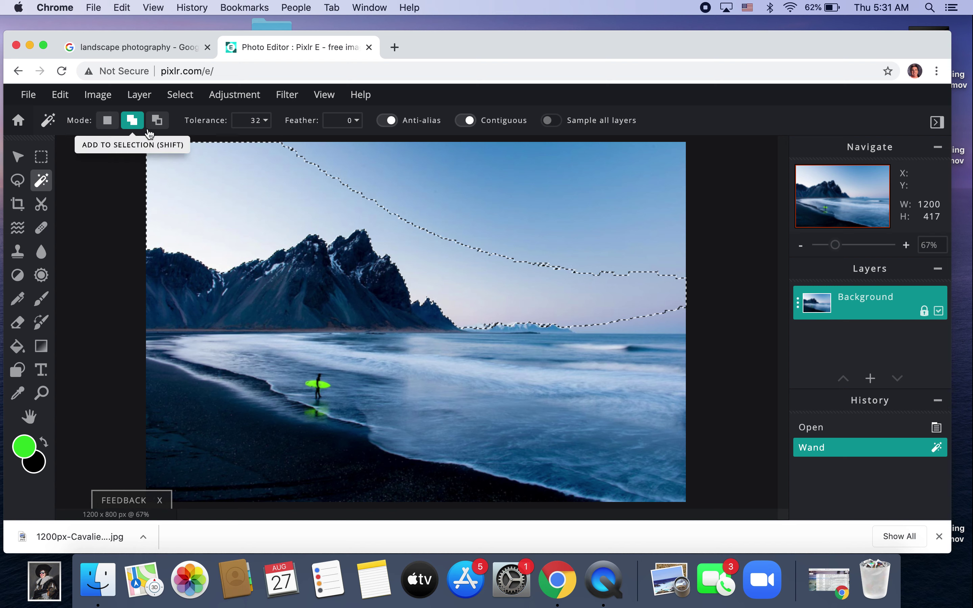
click(464, 187)
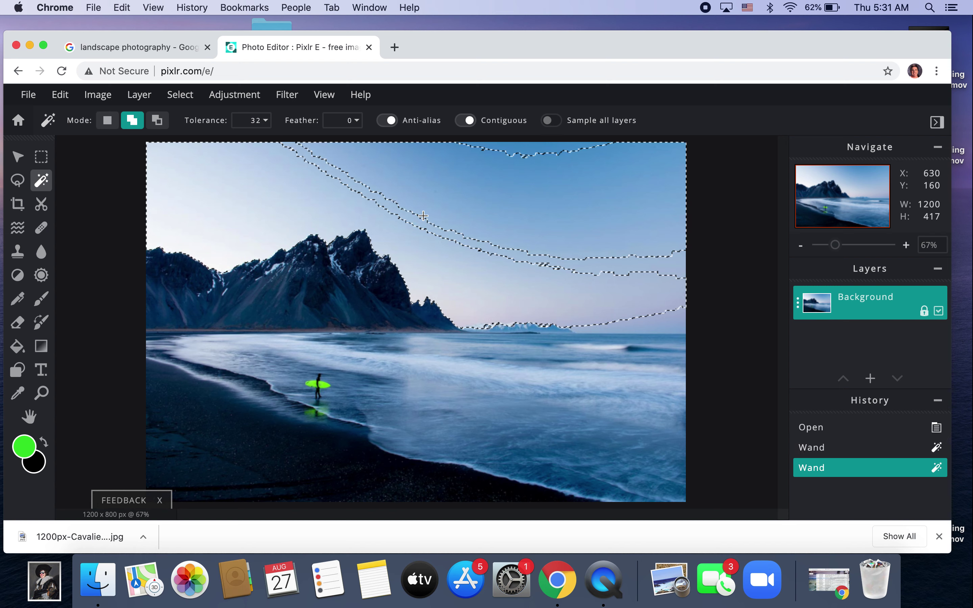
click(487, 261)
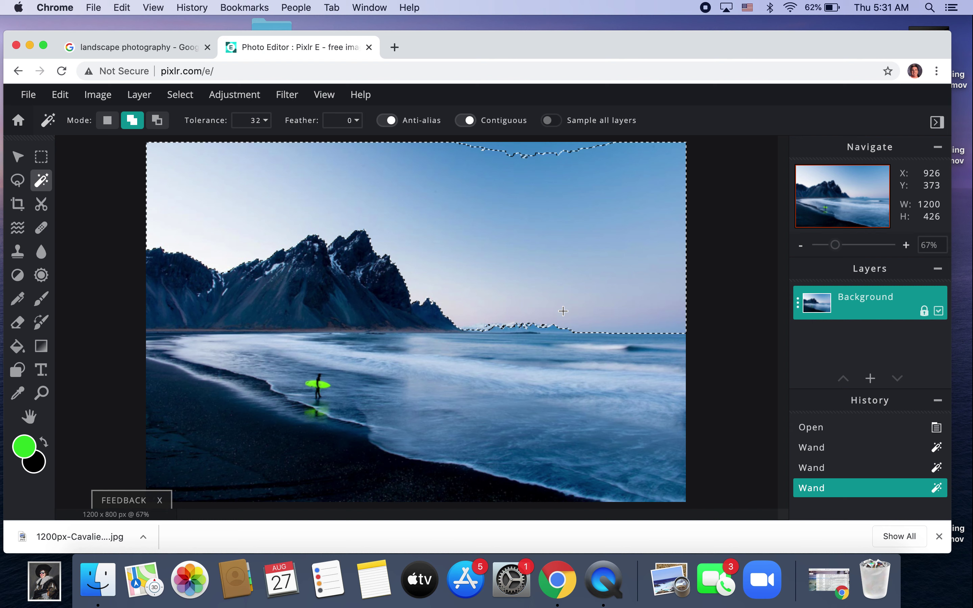
click(520, 152)
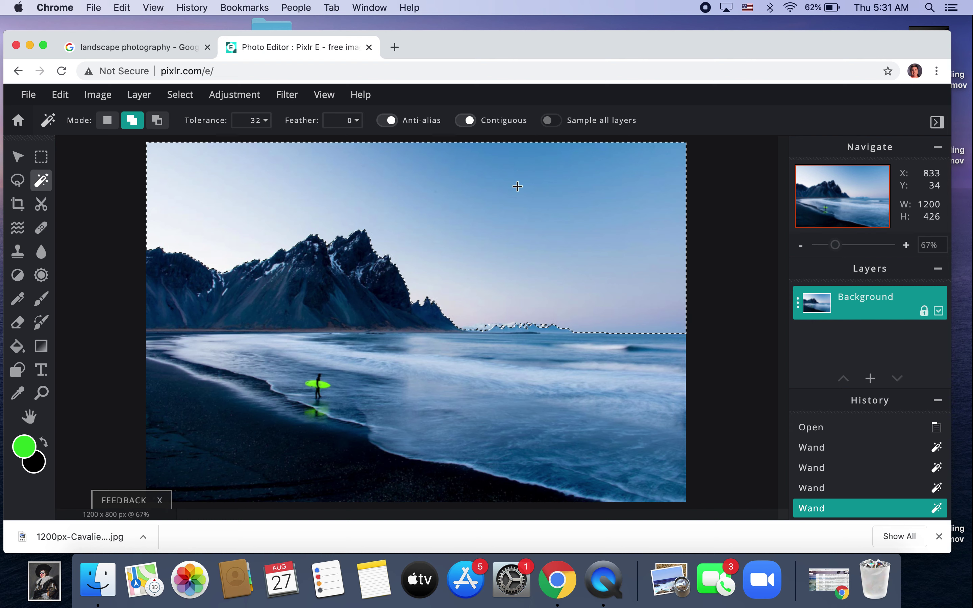
Set the foreground colour to bright green #2BDA28 in the colour picker.
click(24, 450)
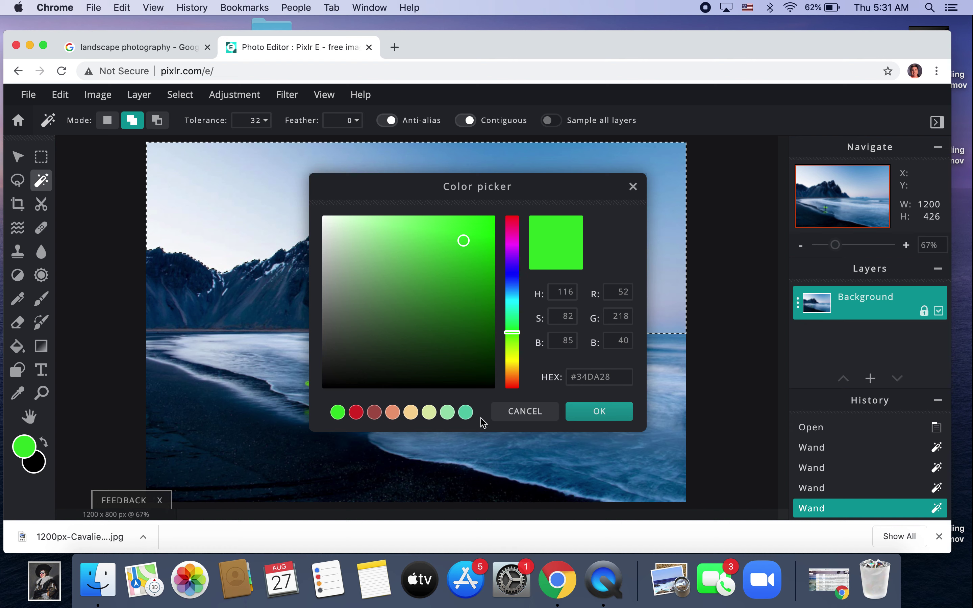
click(519, 388)
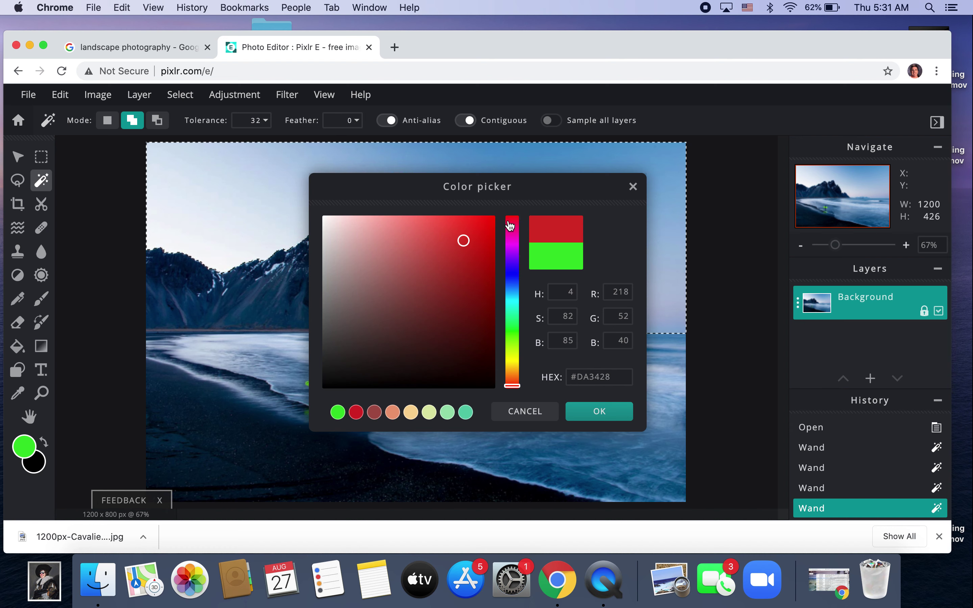
drag(514, 224, 513, 288)
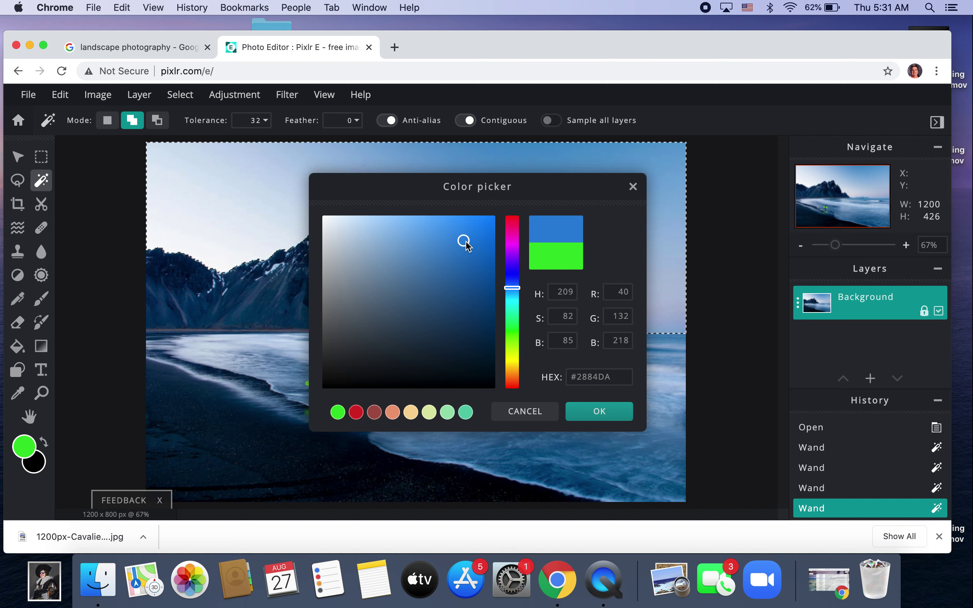
click(516, 336)
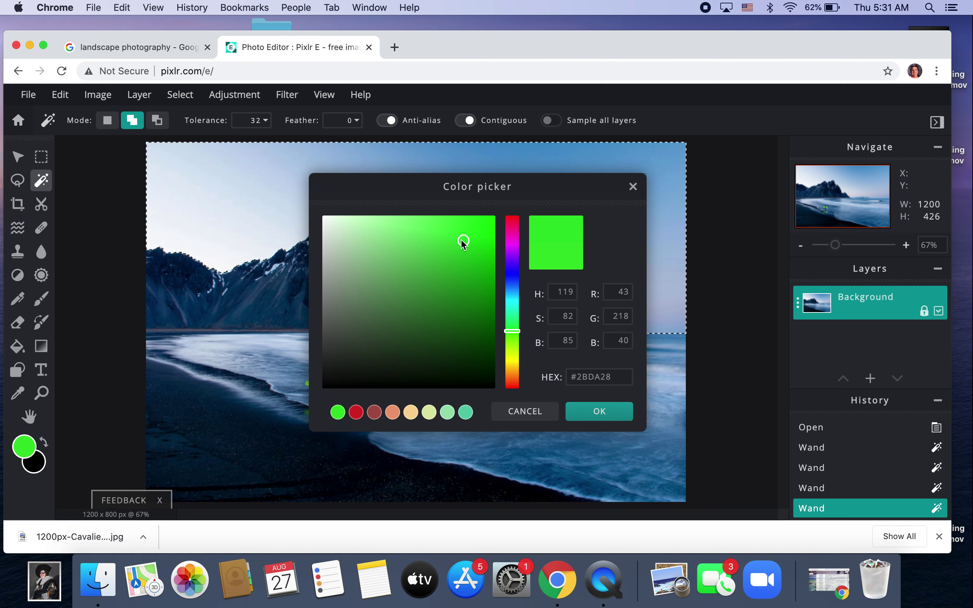
click(596, 414)
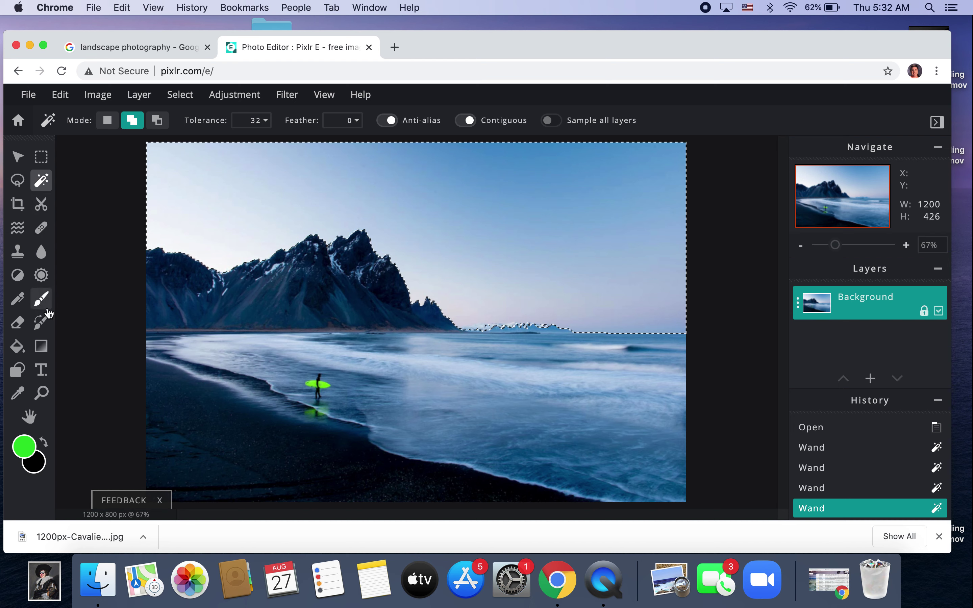
Select the Color Replace tool with a 500 px, 50% soft brush, dismissing the ad banner.
click(42, 324)
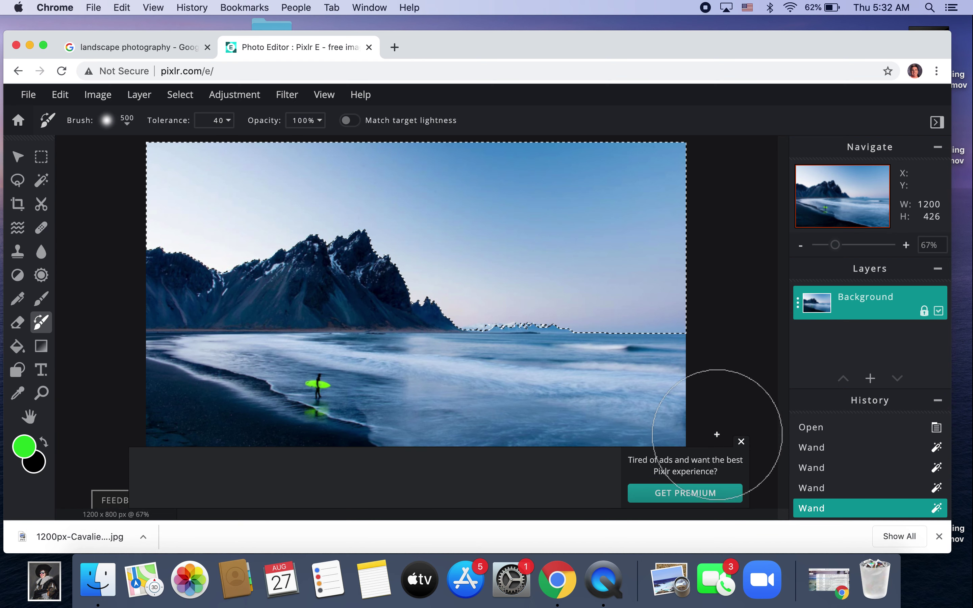
click(741, 442)
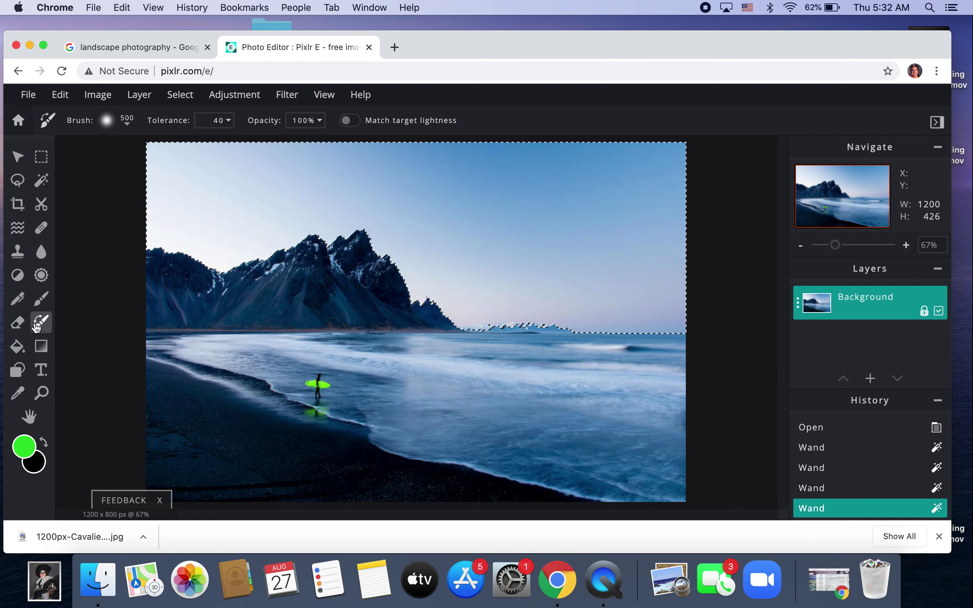
click(108, 123)
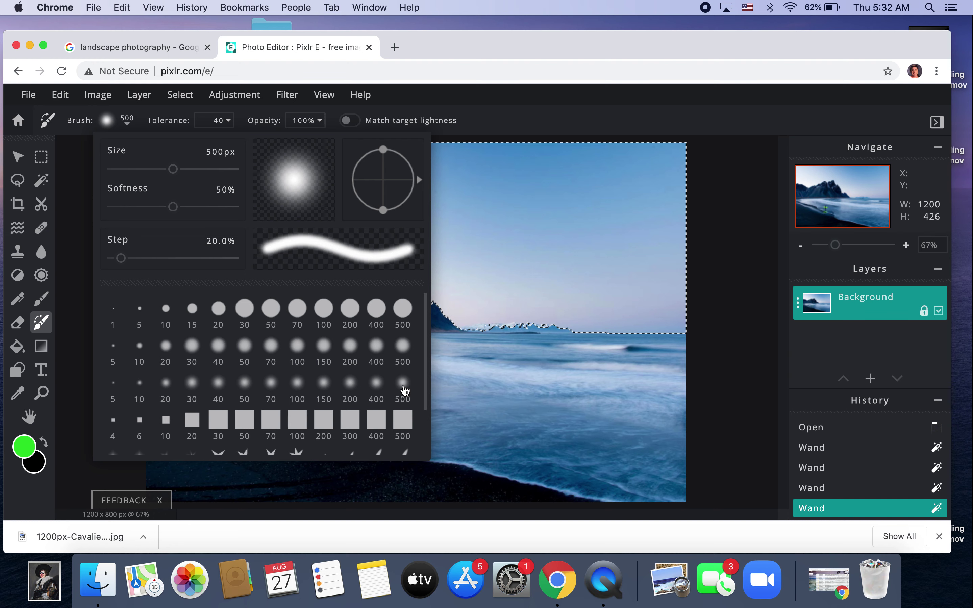
click(487, 114)
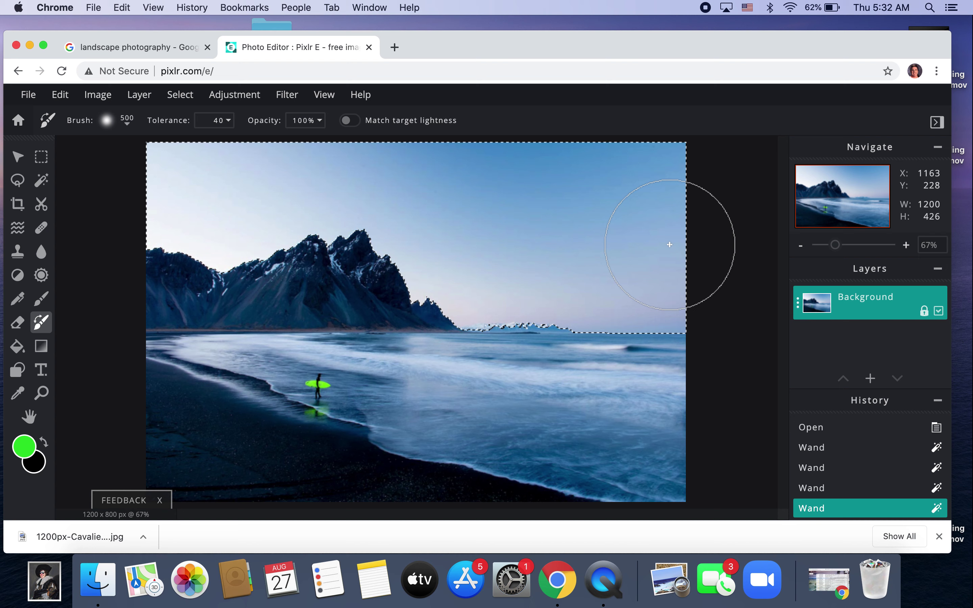
Paint three Color Replace strokes across the selected sky, turning it bright green.
mouse_move(669, 245)
mouse_down()
mouse_move(346, 198)
mouse_move(155, 209)
mouse_up()
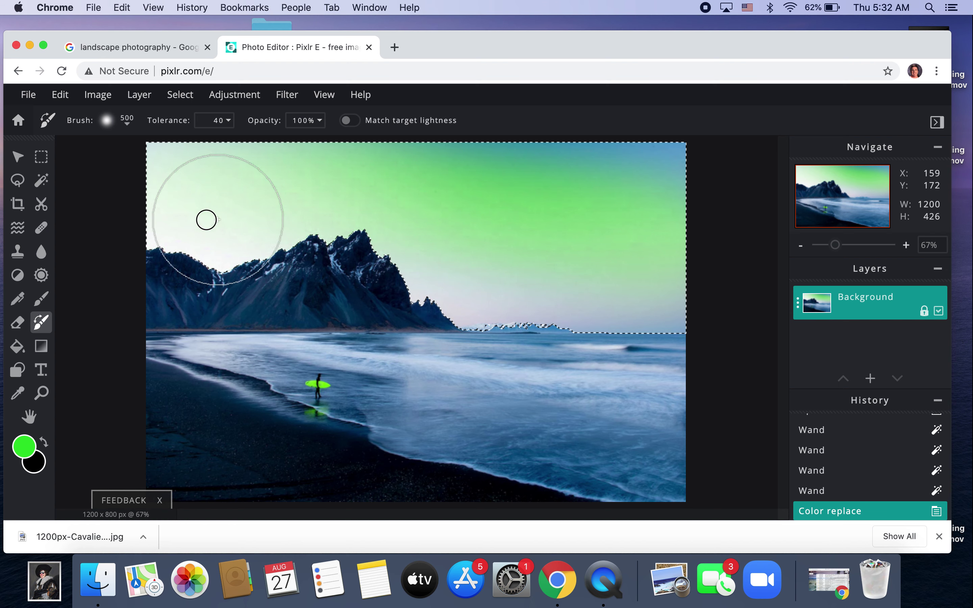
mouse_move(172, 164)
mouse_down()
mouse_move(688, 162)
mouse_move(444, 143)
mouse_up()
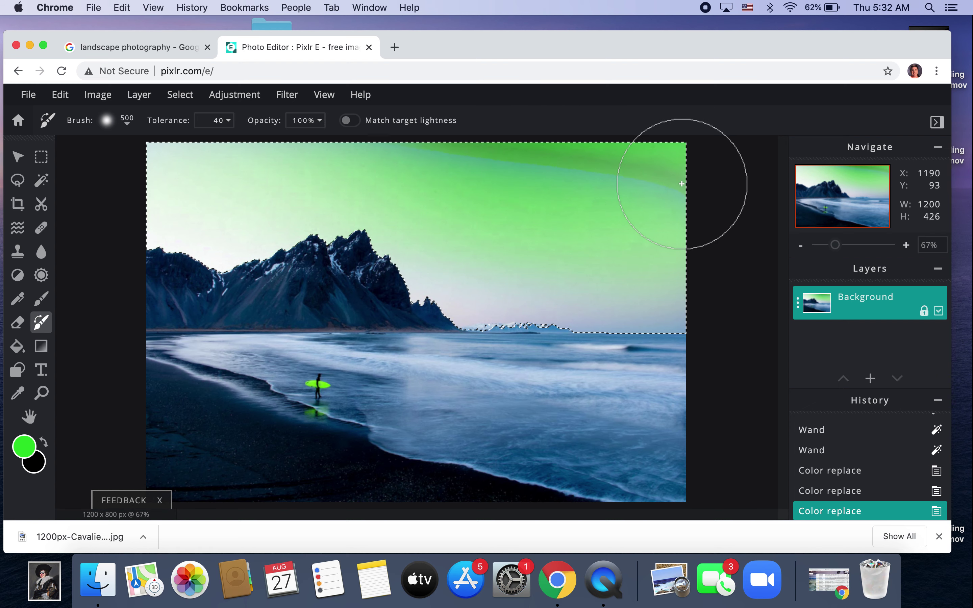
drag(669, 196, 342, 141)
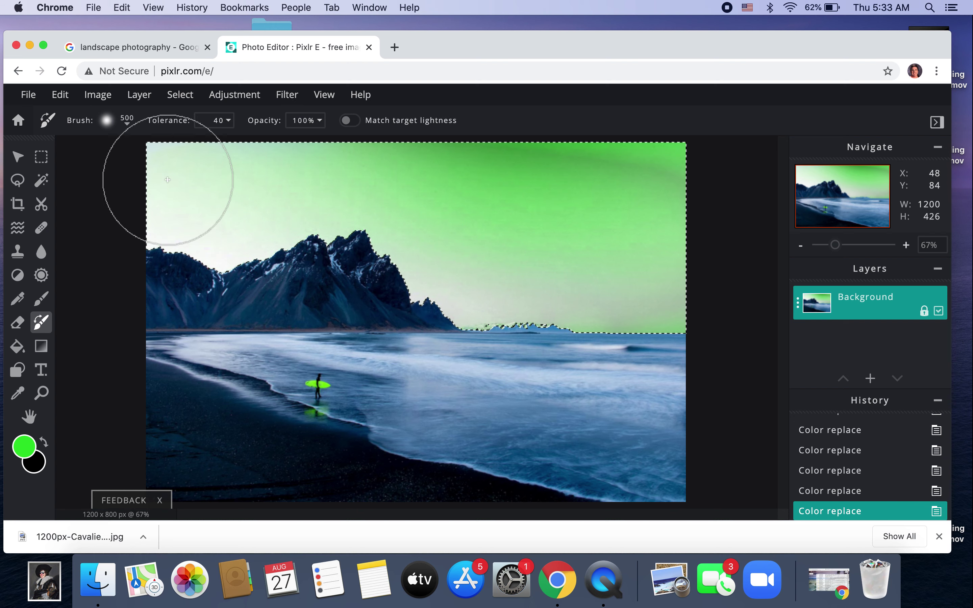
Dab the pale top-left sky once more, then deselect the sky selection.
click(213, 166)
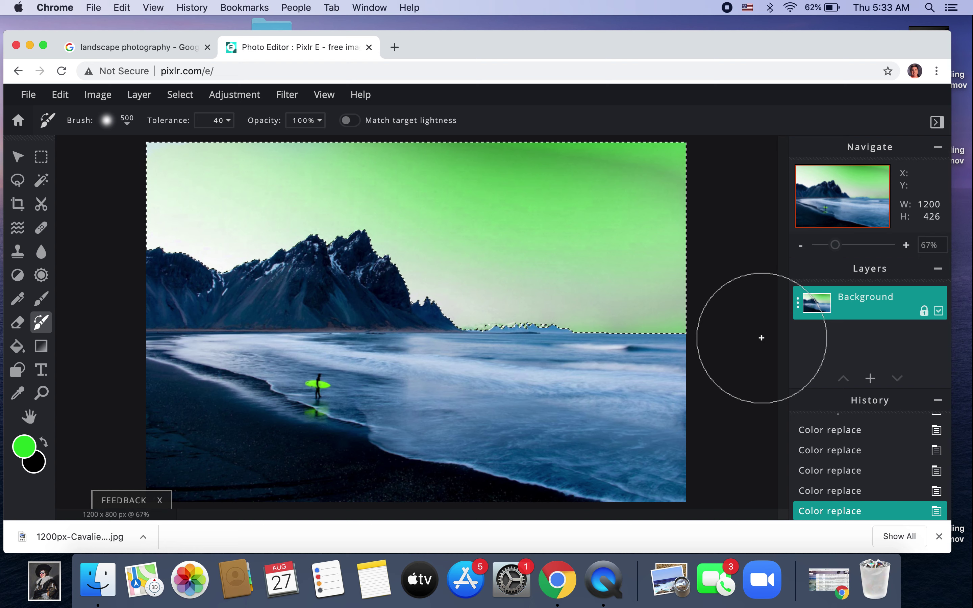
key(super+d)
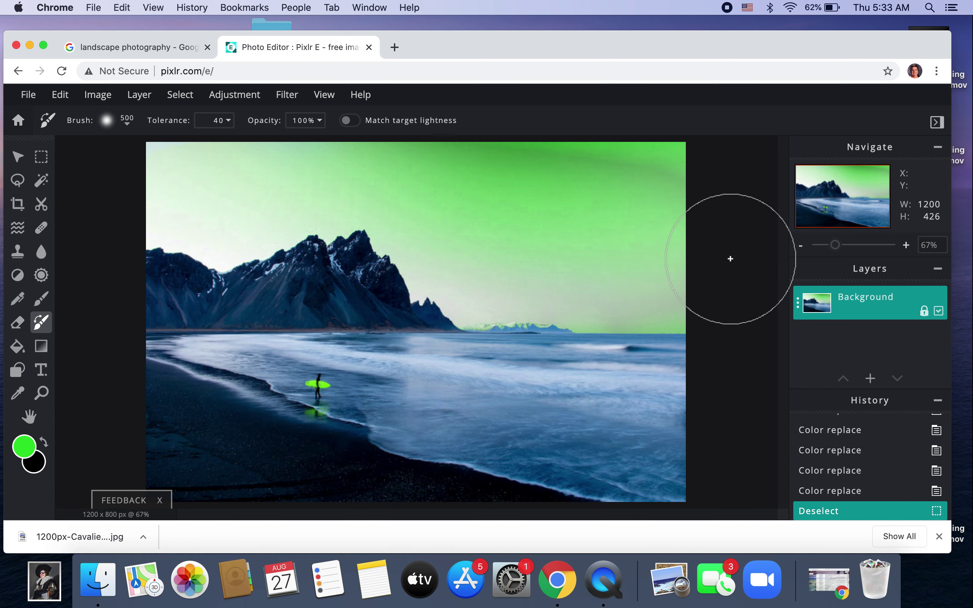